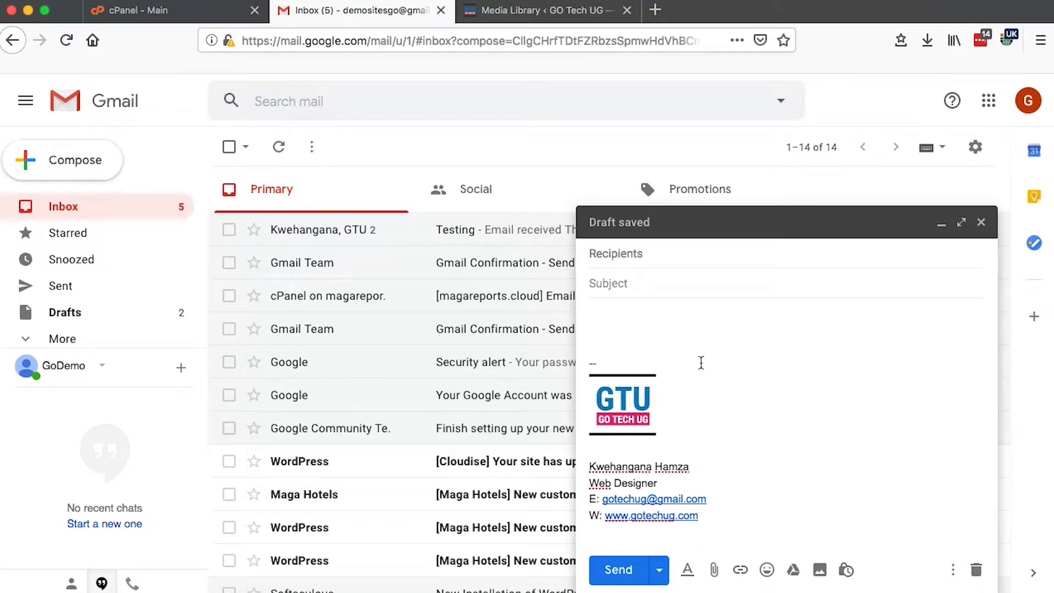
# Open and then dismiss the quick settings panel so the inbox is in view
pyautogui.click(975, 149)
pyautogui.click(865, 246)
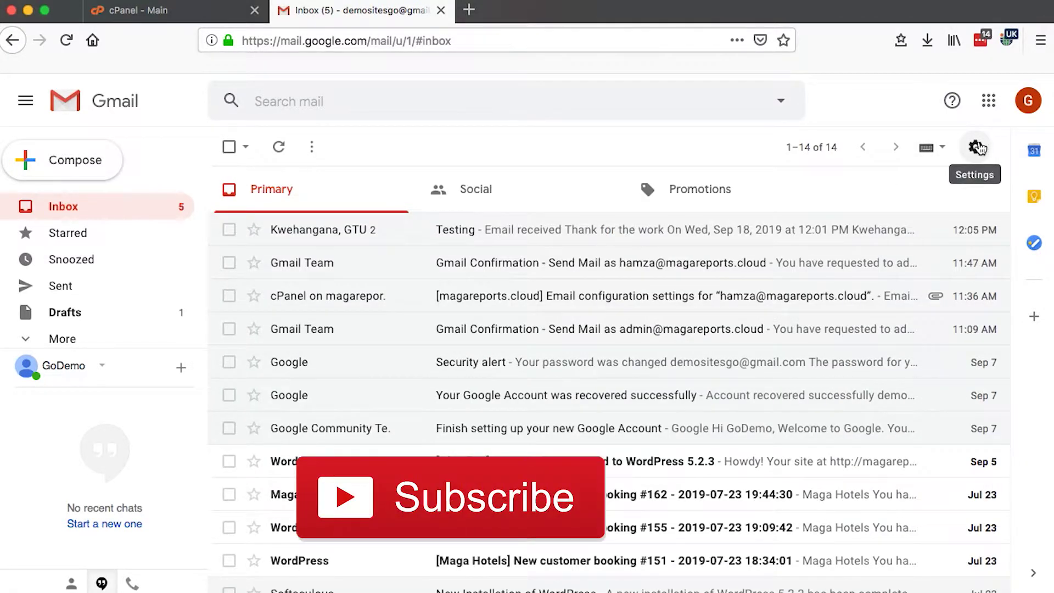
# Enable a custom signature in full settings and select the name, title, email and website lines in Notes
pyautogui.click(977, 147)
pyautogui.click(868, 247)
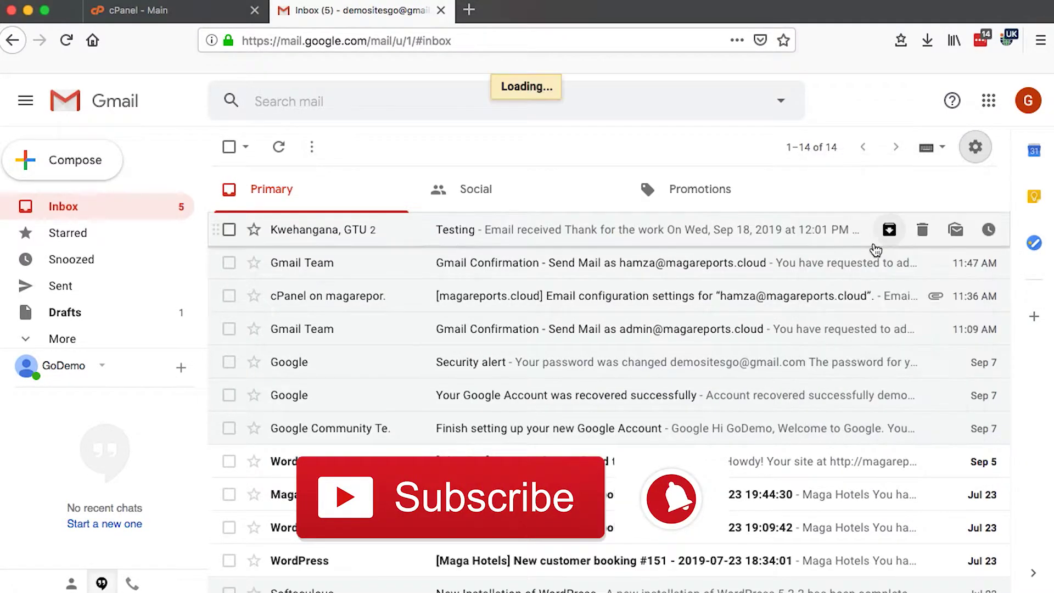
pyautogui.scroll(-5, 518, 410)
pyautogui.scroll(-5, 517, 410)
pyautogui.scroll(-5, 518, 410)
pyautogui.scroll(-5, 517, 411)
pyautogui.scroll(-5, 518, 411)
pyautogui.scroll(-5, 517, 410)
pyautogui.scroll(2, 517, 411)
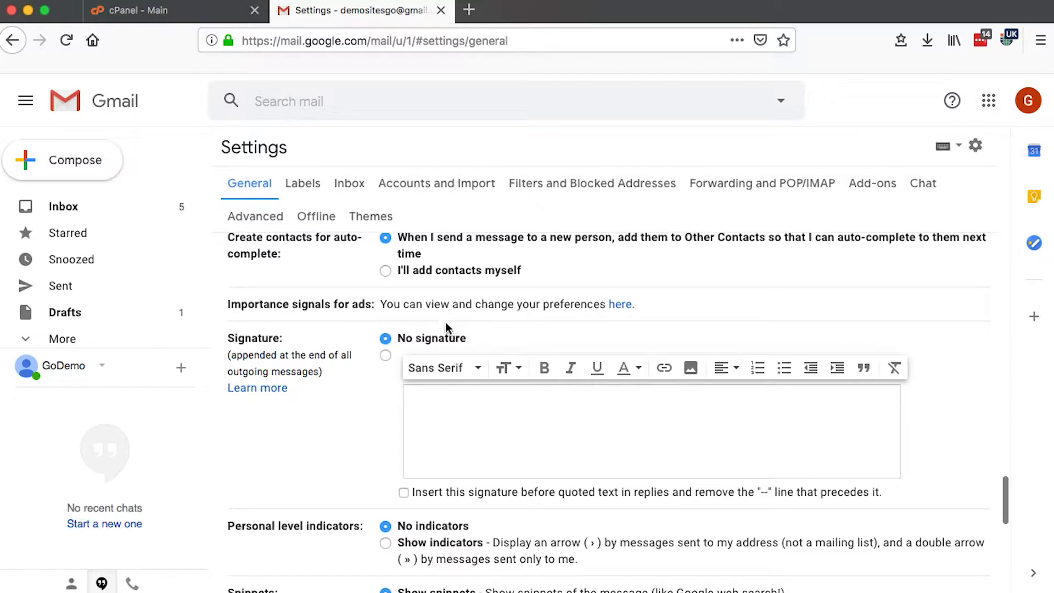
pyautogui.click(386, 356)
pyautogui.click(455, 424)
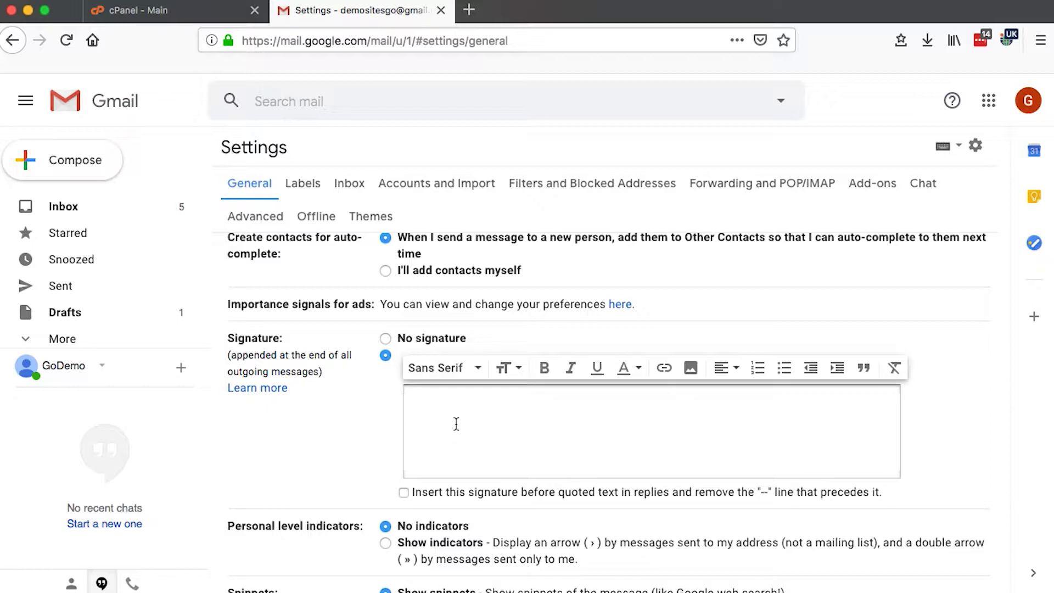
pyautogui.press('super+Tab')
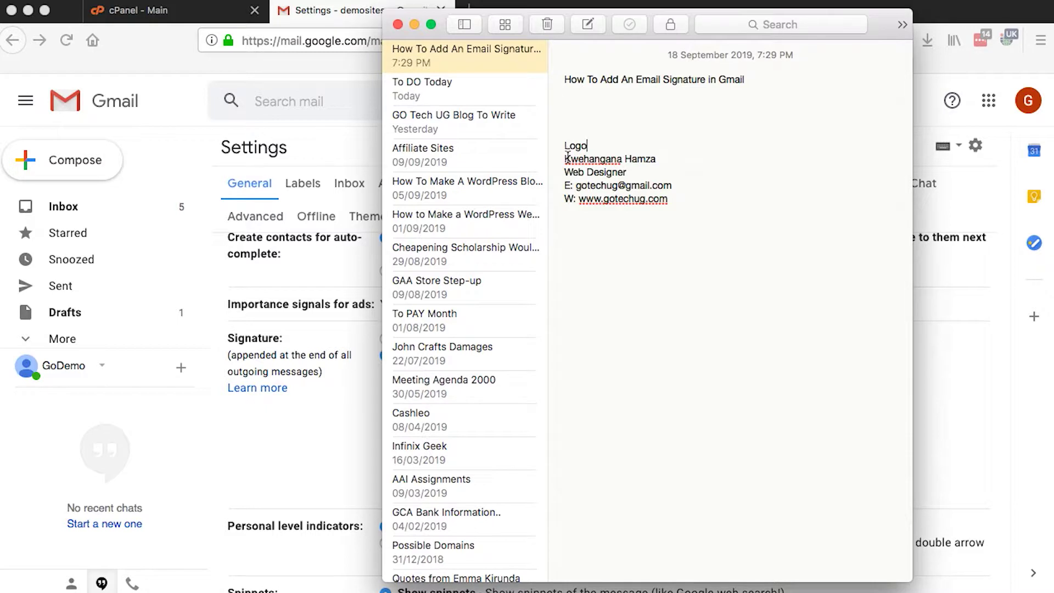
pyautogui.moveTo(565, 158); pyautogui.dragTo(669, 200)
pyautogui.hotkey('ctrl', 'c')
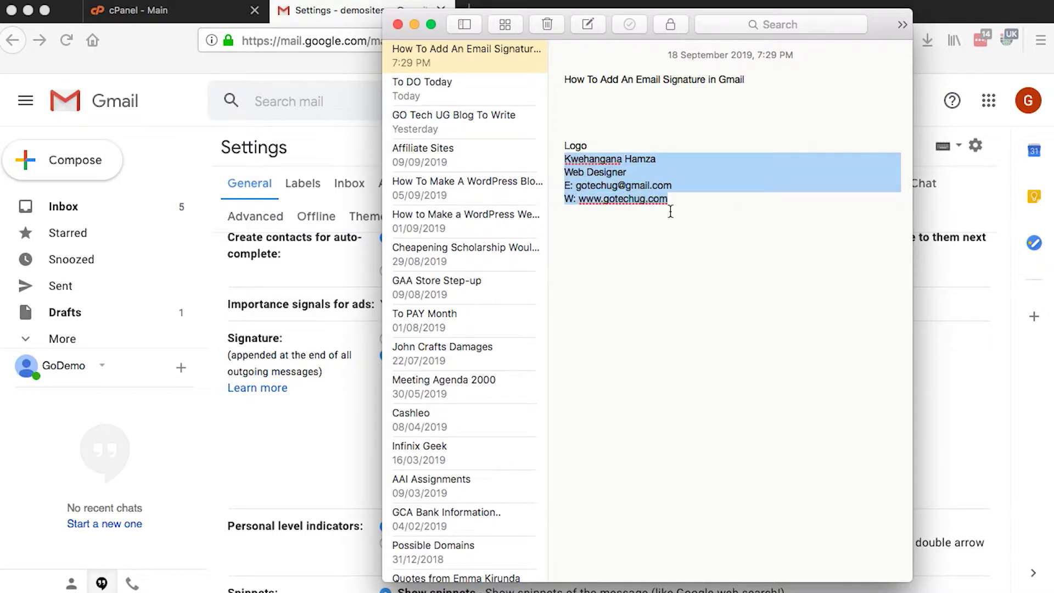
pyautogui.click(286, 431)
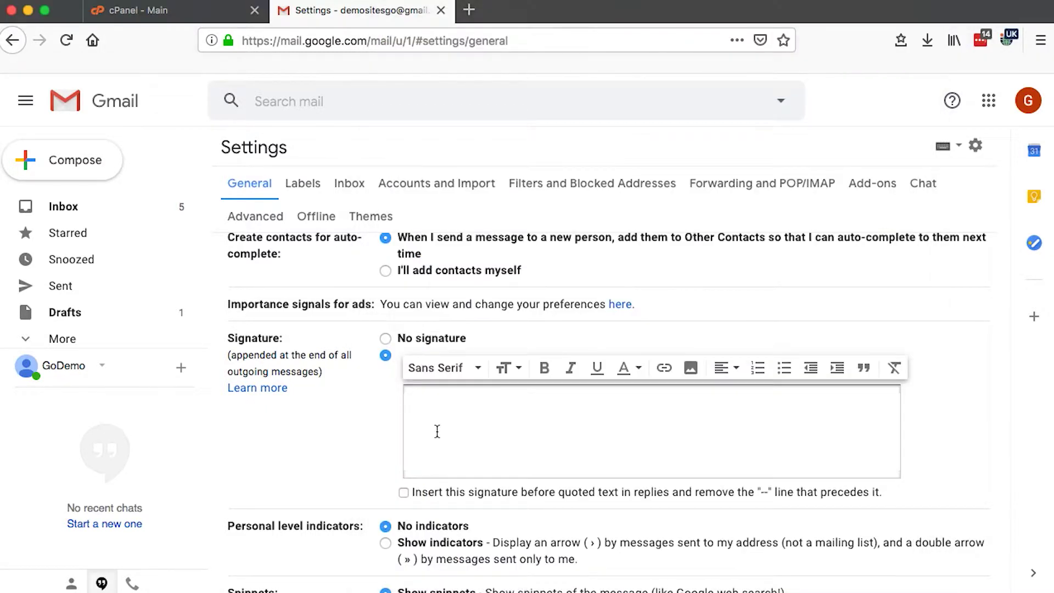
pyautogui.hotkey('ctrl', 'v')
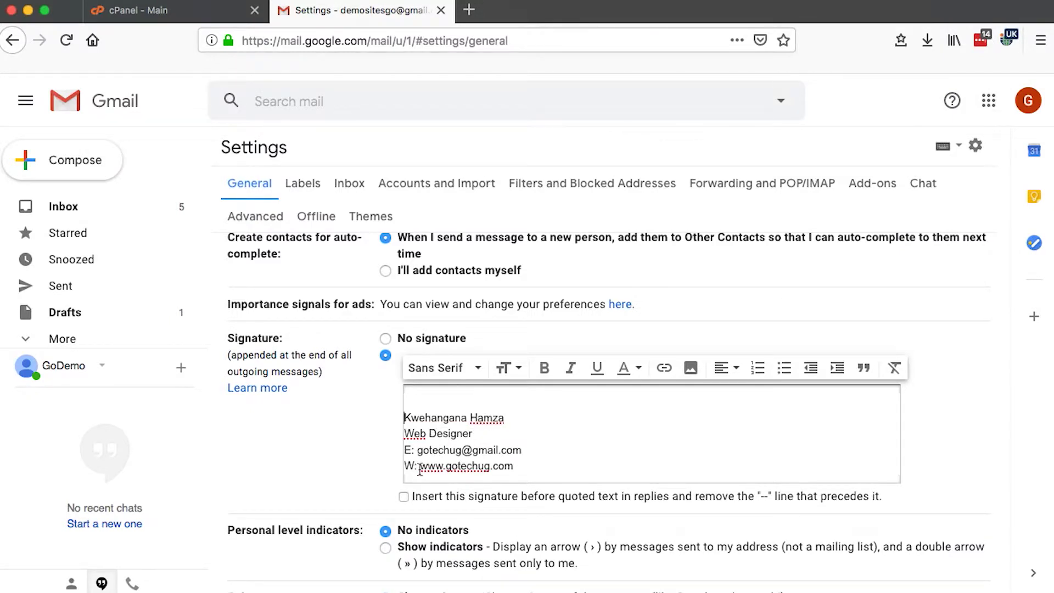
pyautogui.moveTo(420, 466); pyautogui.dragTo(524, 467)
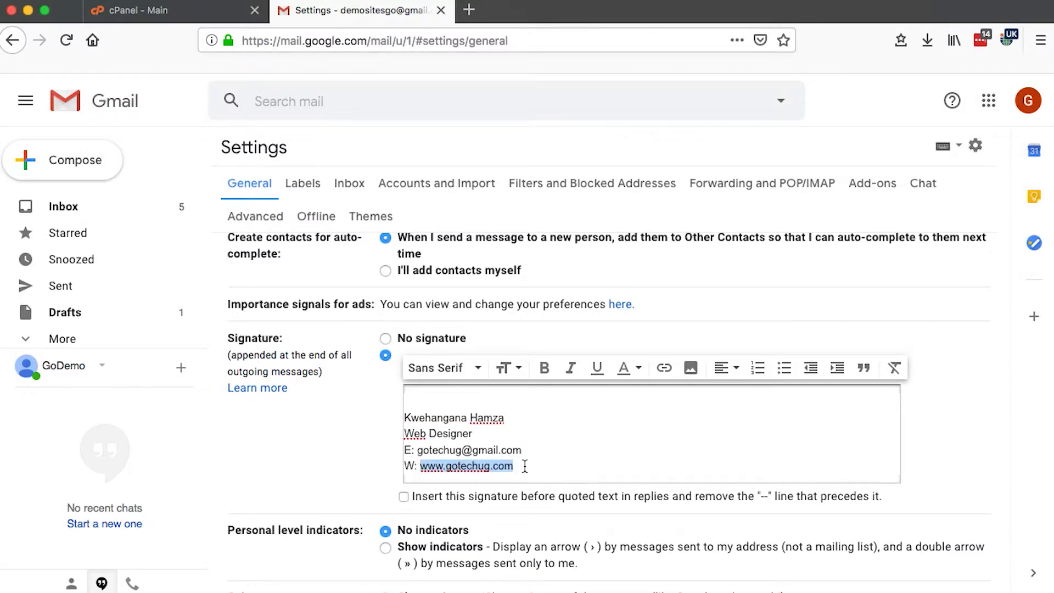
pyautogui.click(664, 368)
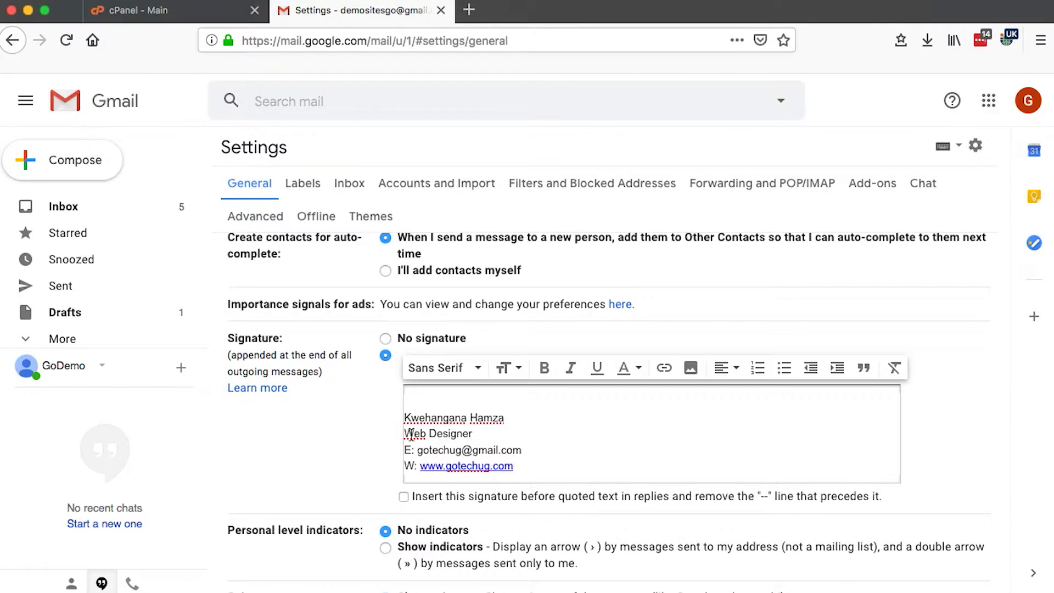
# Add a blank line above the name and open gotechug.com/wp-admin in a new tab
pyautogui.click(408, 399)
pyautogui.press('Return')
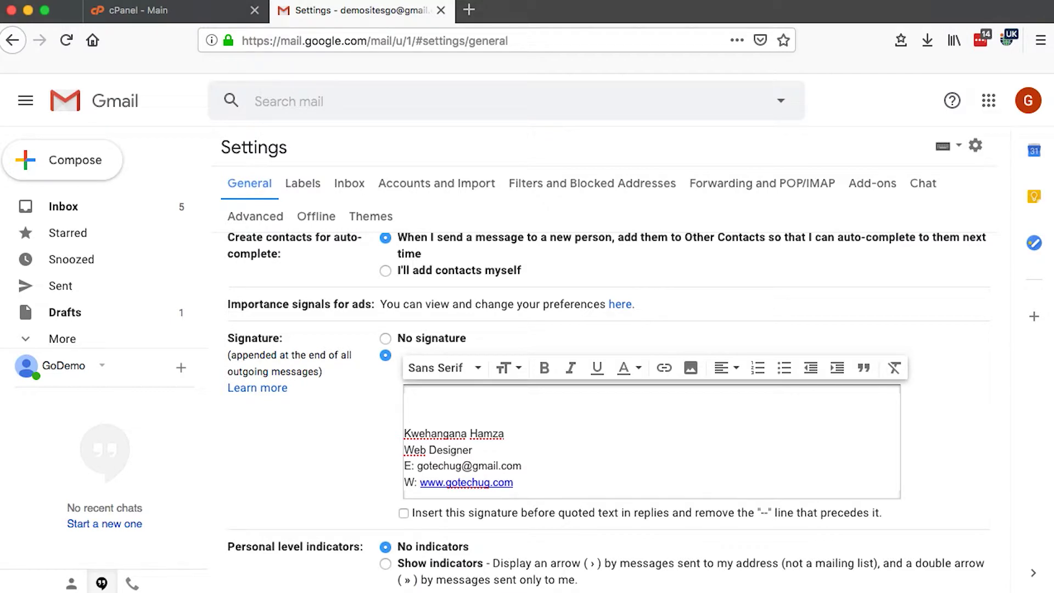
pyautogui.click(690, 368)
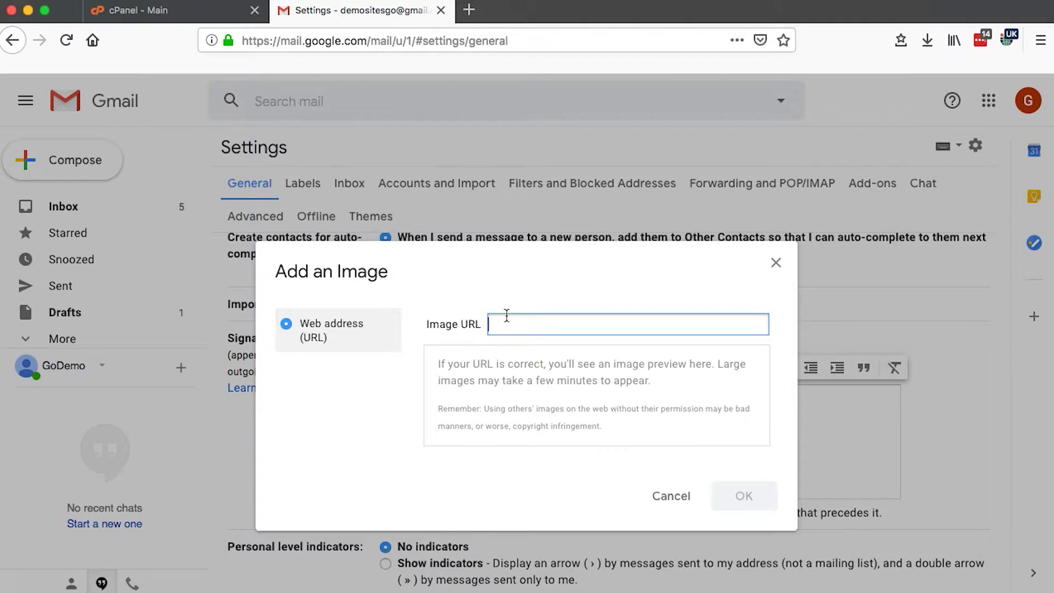
pyautogui.click(470, 10)
pyautogui.write('got')
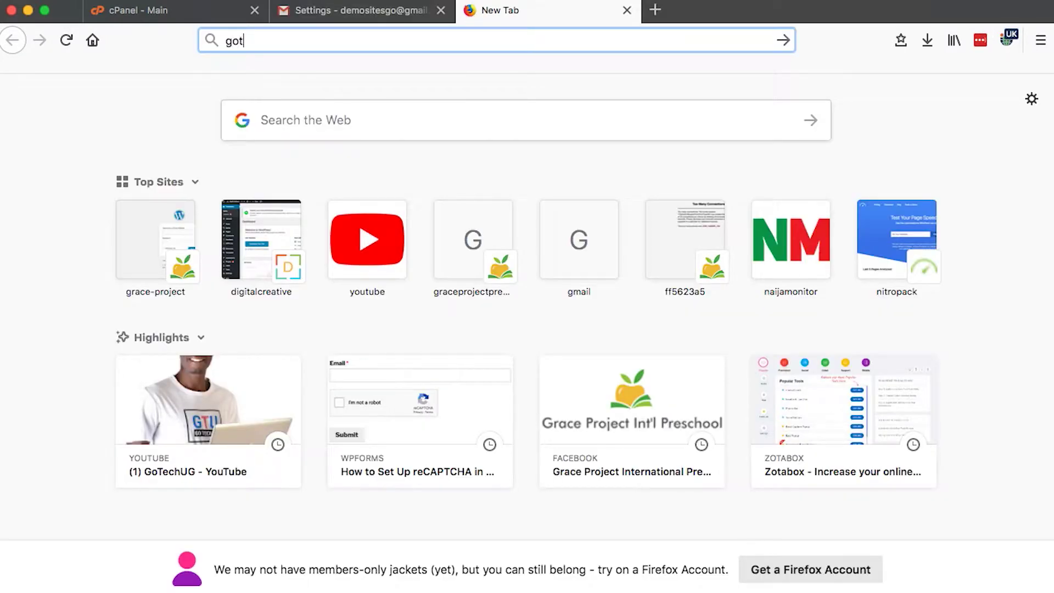
pyautogui.write('echug.com/wp-admin/')
pyautogui.press('Return')
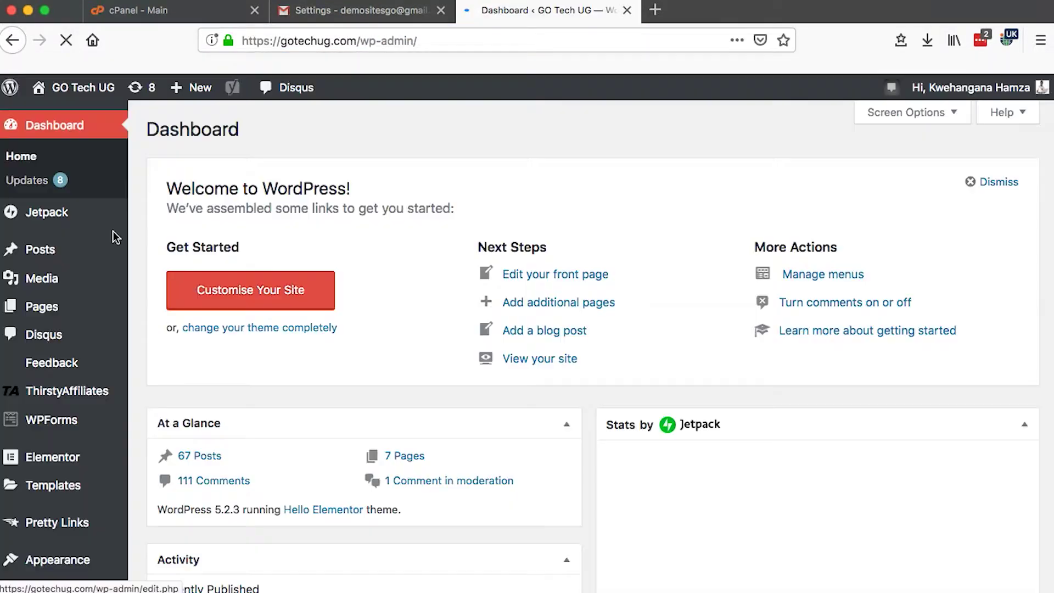
pyautogui.moveTo(42, 279)
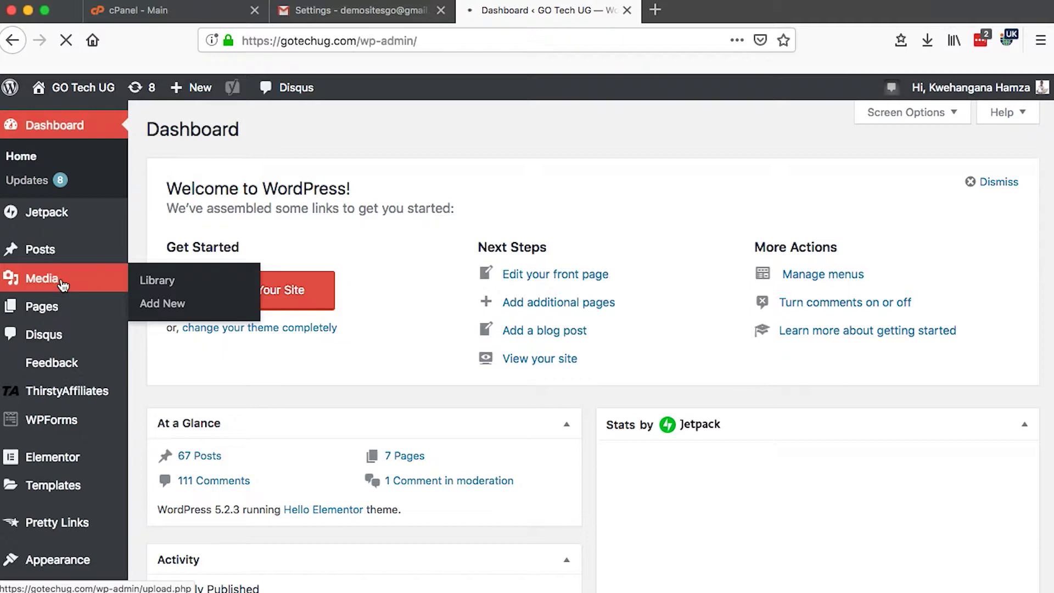
# Copy the small GTU logo's file link from the WordPress Media Library, then return to Gmail
pyautogui.click(189, 280)
pyautogui.click(897, 176)
pyautogui.write('logo')
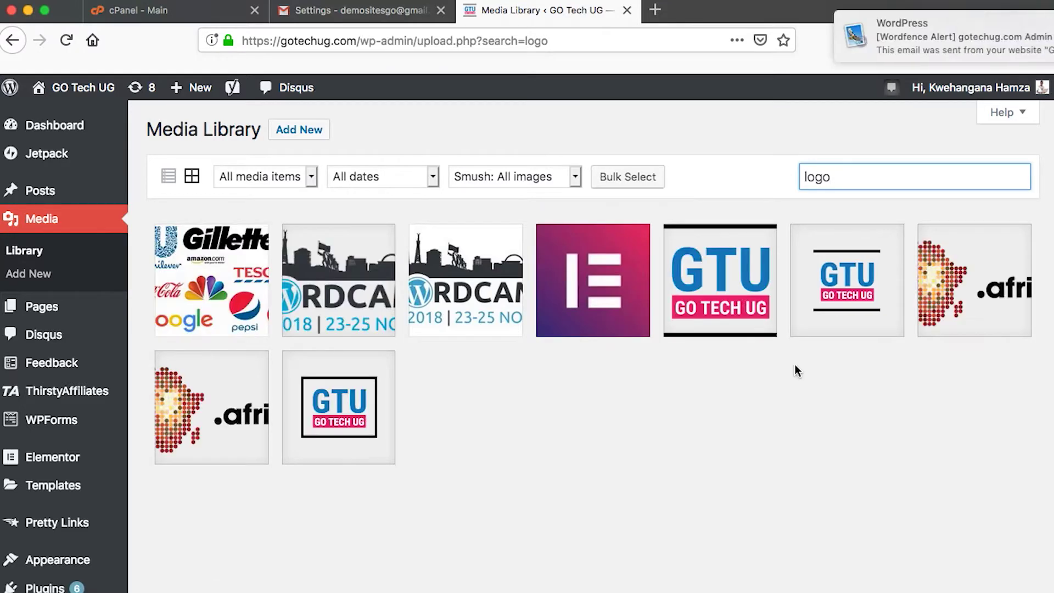
pyautogui.click(862, 283)
pyautogui.click(815, 493)
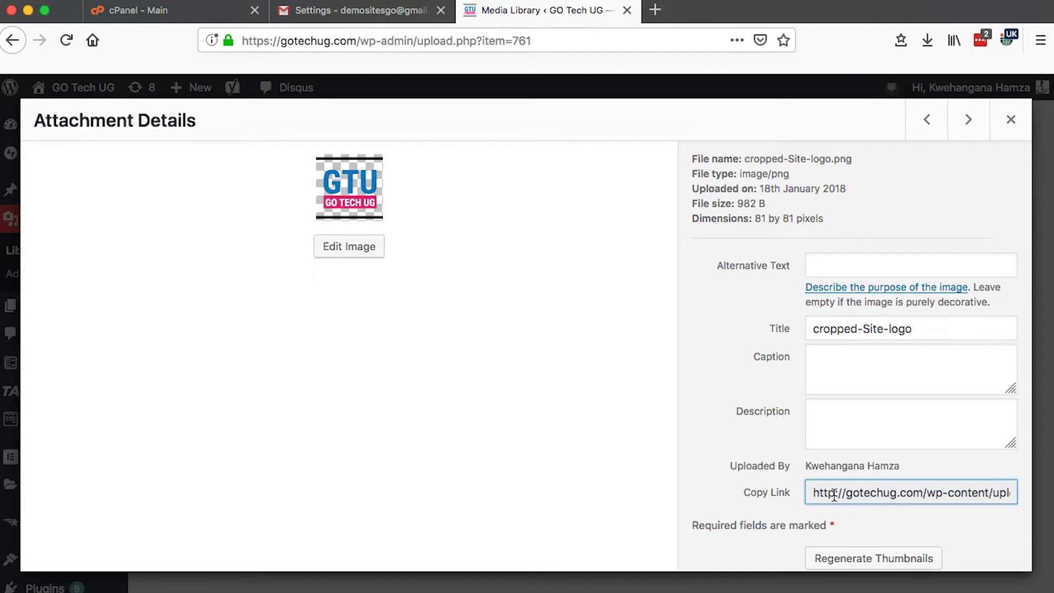
pyautogui.tripleClick(836, 493)
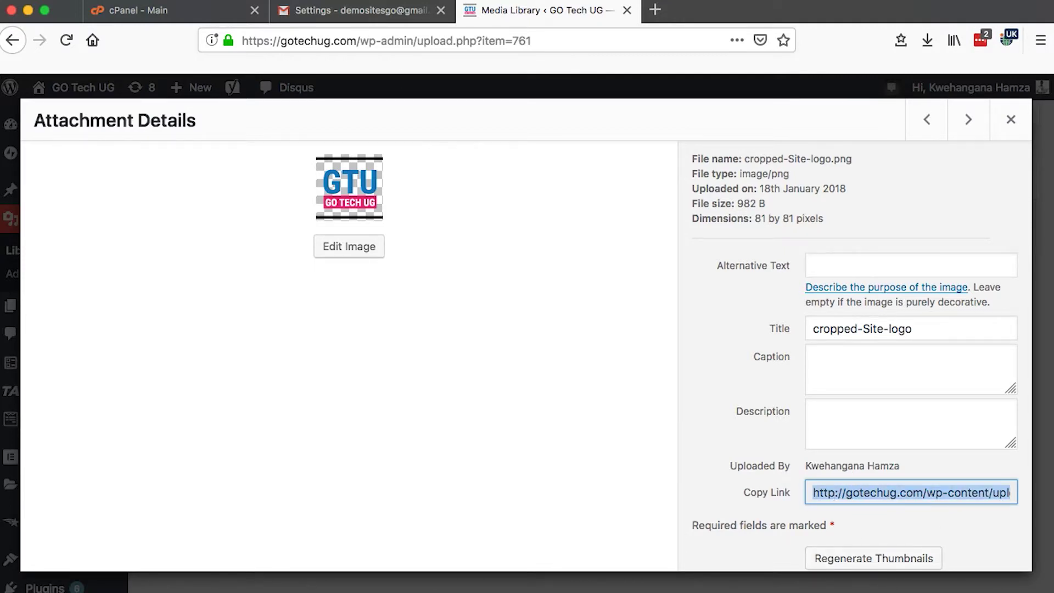
pyautogui.click(342, 10)
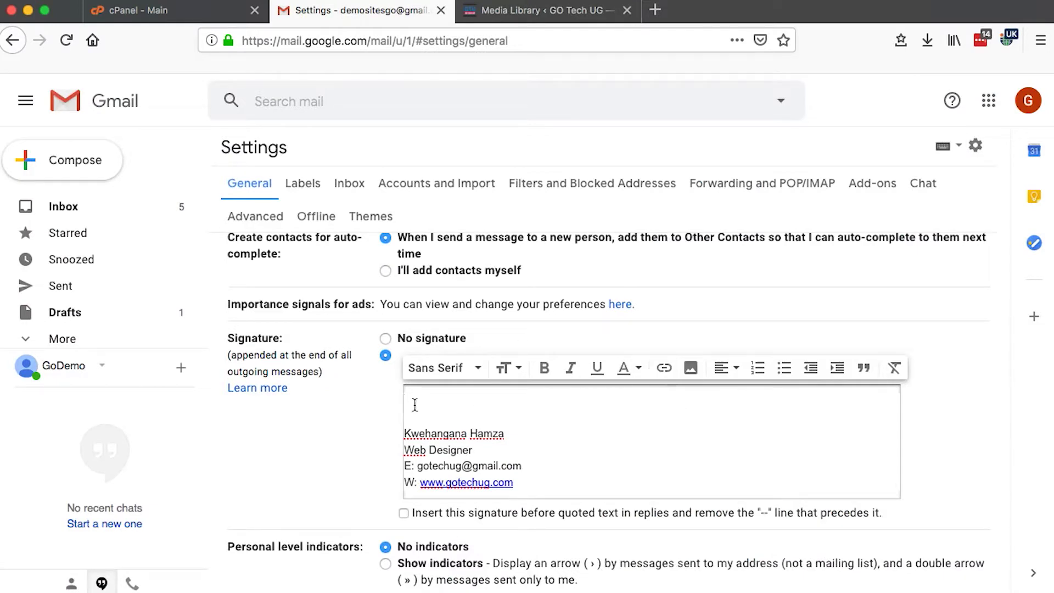
# Insert the GTU logo at the top of the signature from its pasted image URL
pyautogui.click(691, 368)
pyautogui.click(603, 324)
pyautogui.hotkey('ctrl', 'v')
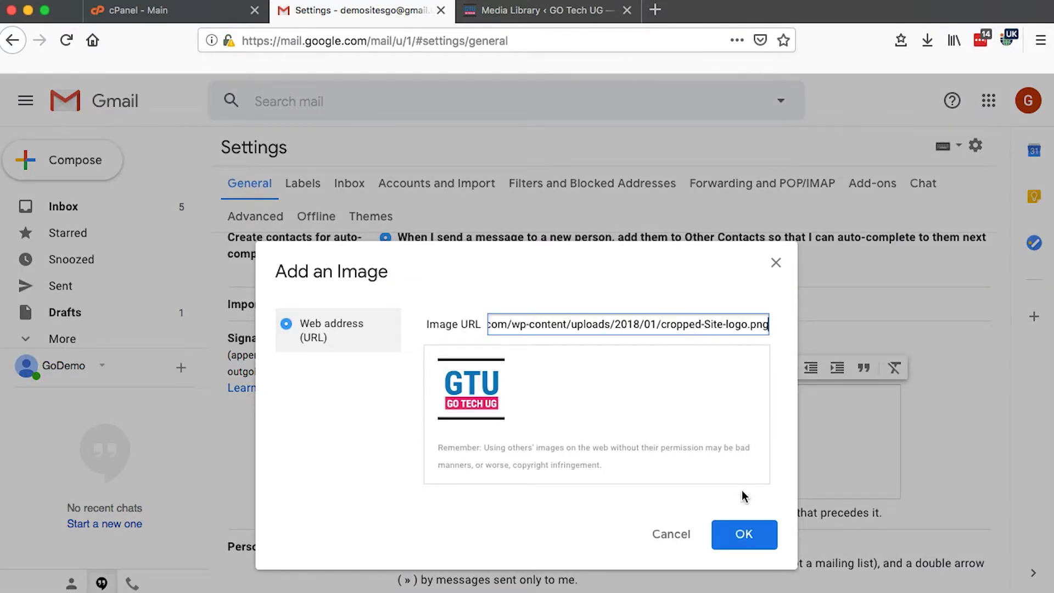
pyautogui.click(744, 534)
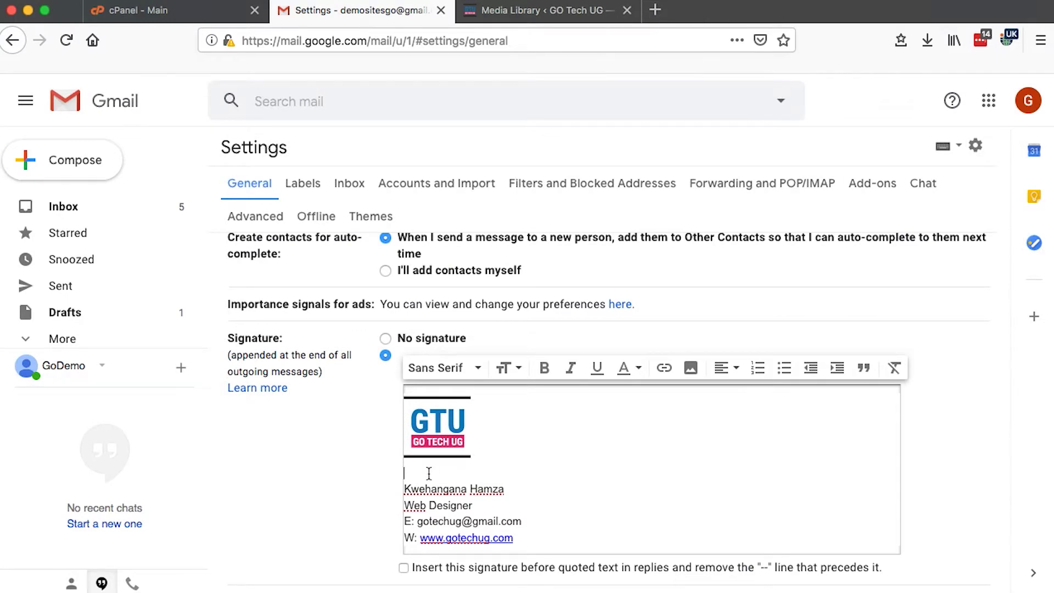
pyautogui.scroll(-3, 486, 519)
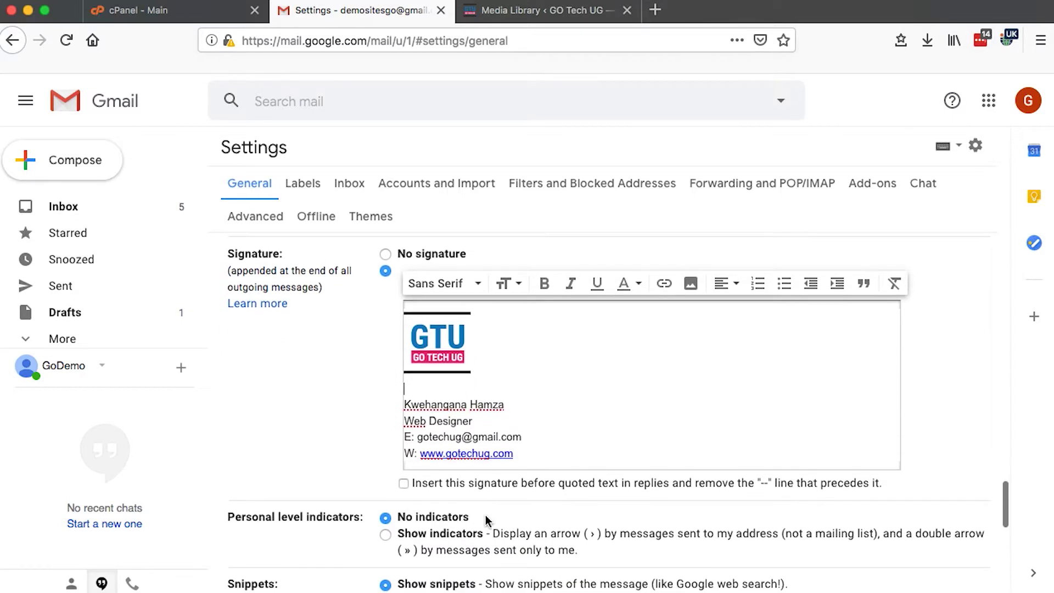
pyautogui.scroll(1, 342, 378)
pyautogui.scroll(-10, 342, 379)
# Save the general settings with the new logo signature
pyautogui.click(575, 506)
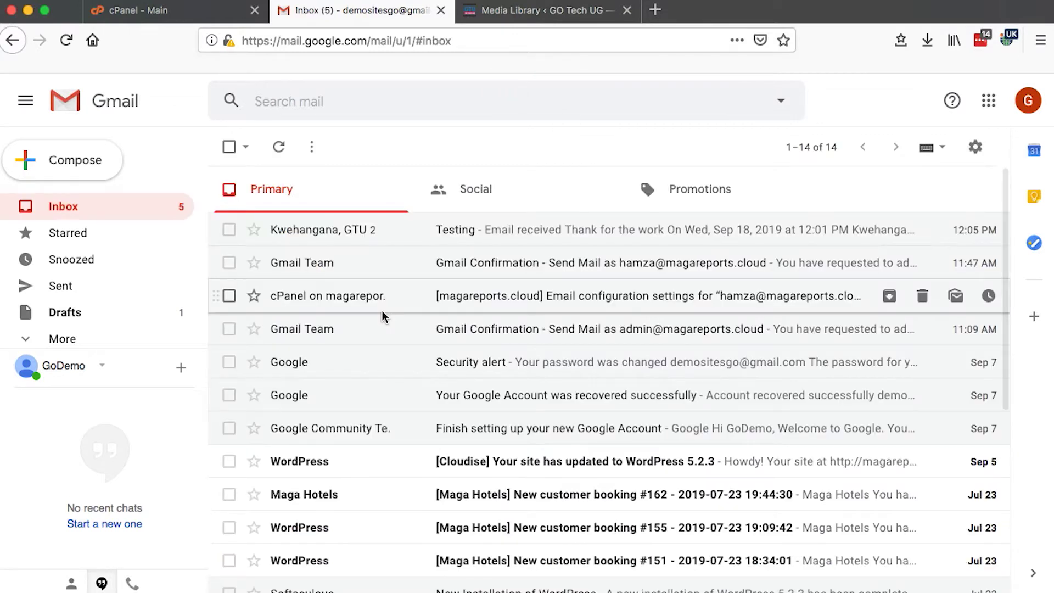
# Compose a new message, dismiss the scheduling tip, and add then delete a test word
pyautogui.click(66, 173)
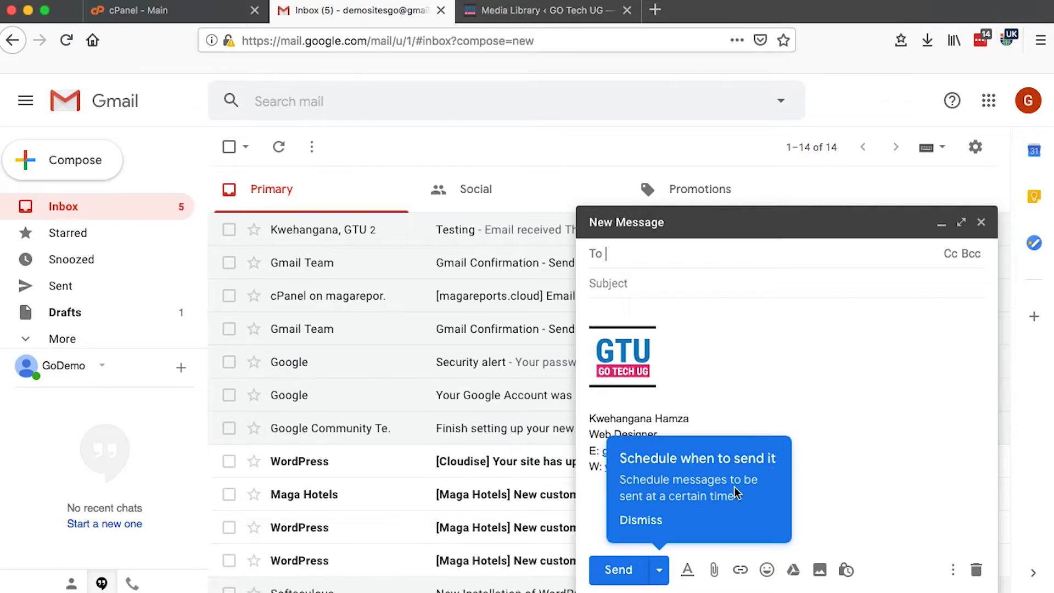
pyautogui.click(639, 522)
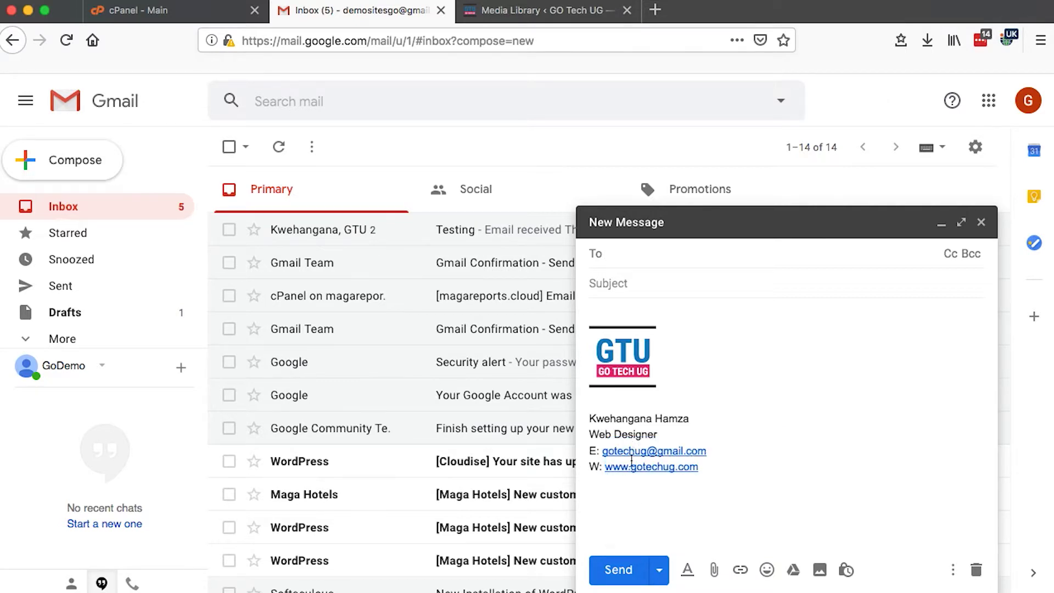
pyautogui.click(603, 311)
pyautogui.write('there')
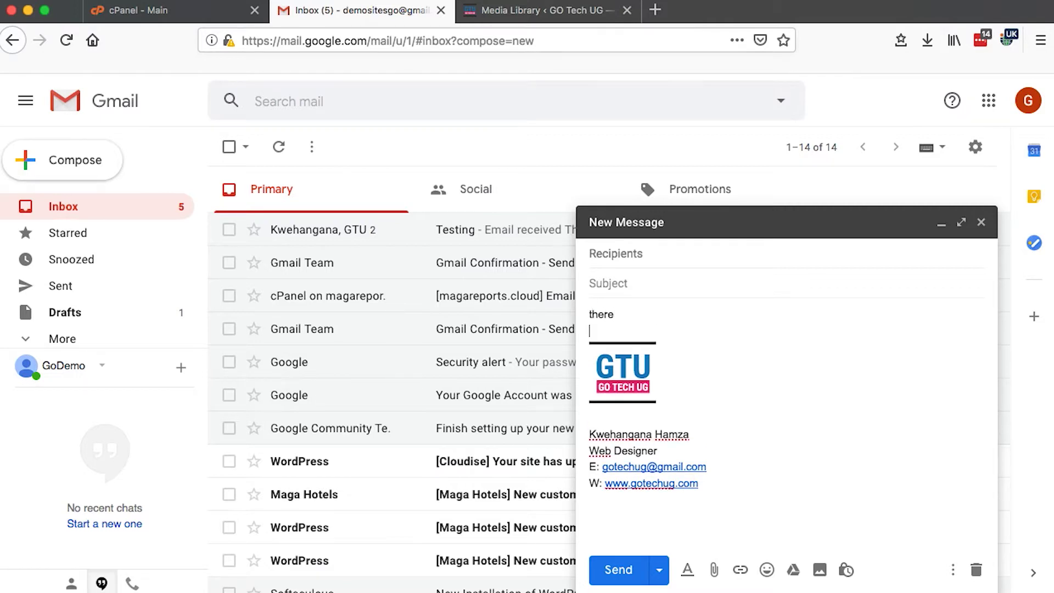
pyautogui.press('Return')
pyautogui.press('Return')
pyautogui.press('Return')
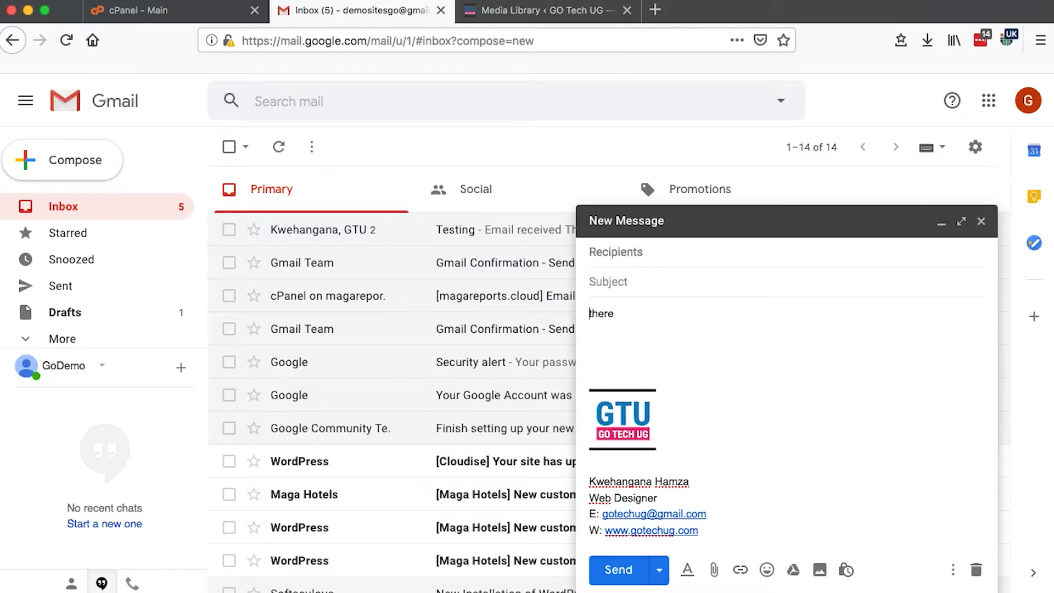
pyautogui.hotkey('shift', 'Right')
pyautogui.hotkey('shift', 'Right')
pyautogui.hotkey('shift', 'Right')
pyautogui.press('BackSpace')
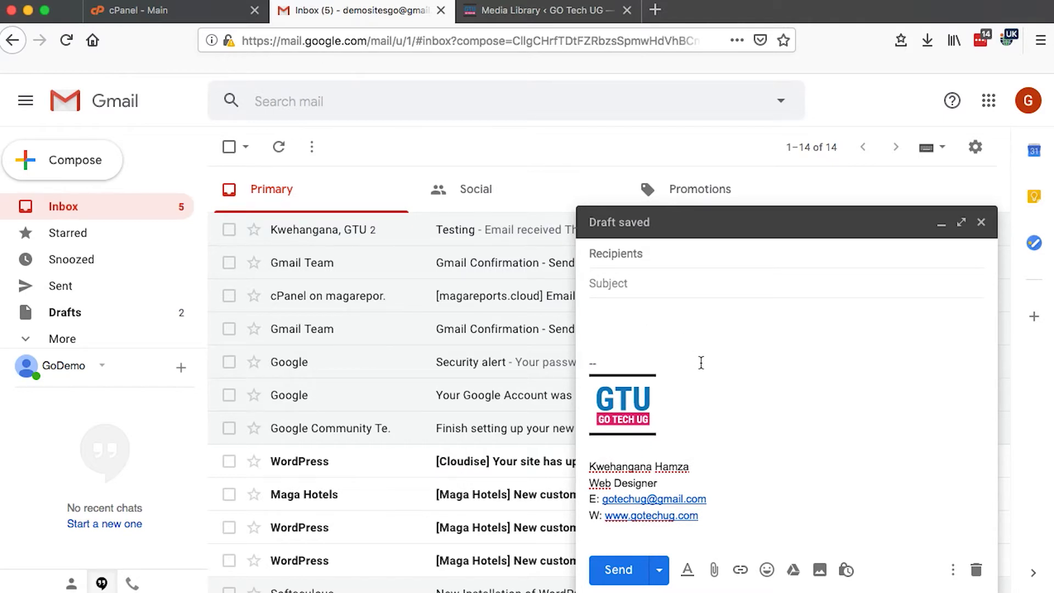
# Review the saved logo signature in full settings, then return to the Inbox
pyautogui.click(976, 147)
pyautogui.click(868, 247)
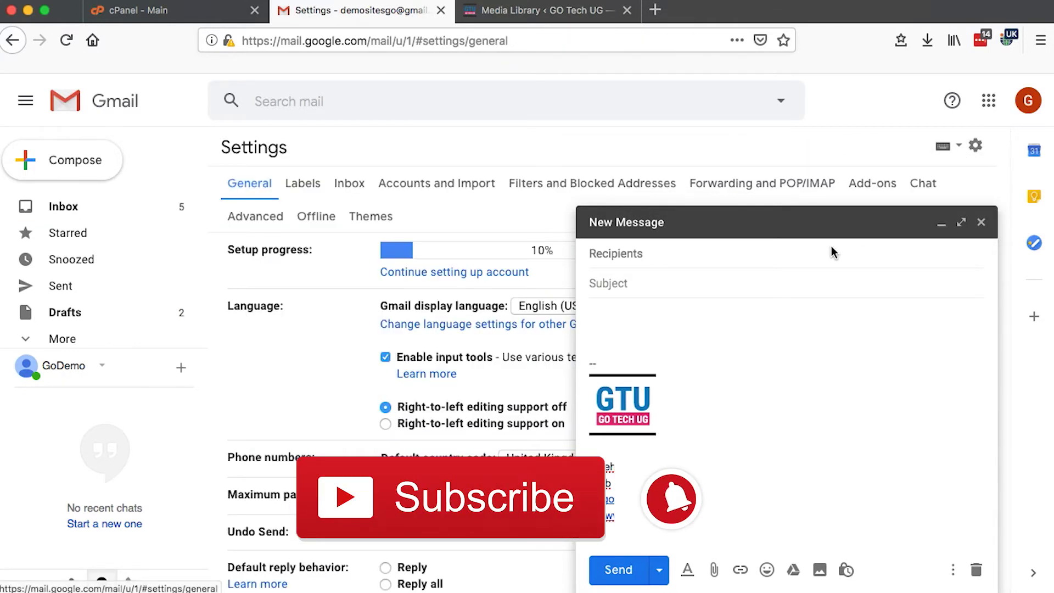
pyautogui.scroll(-10, 293, 418)
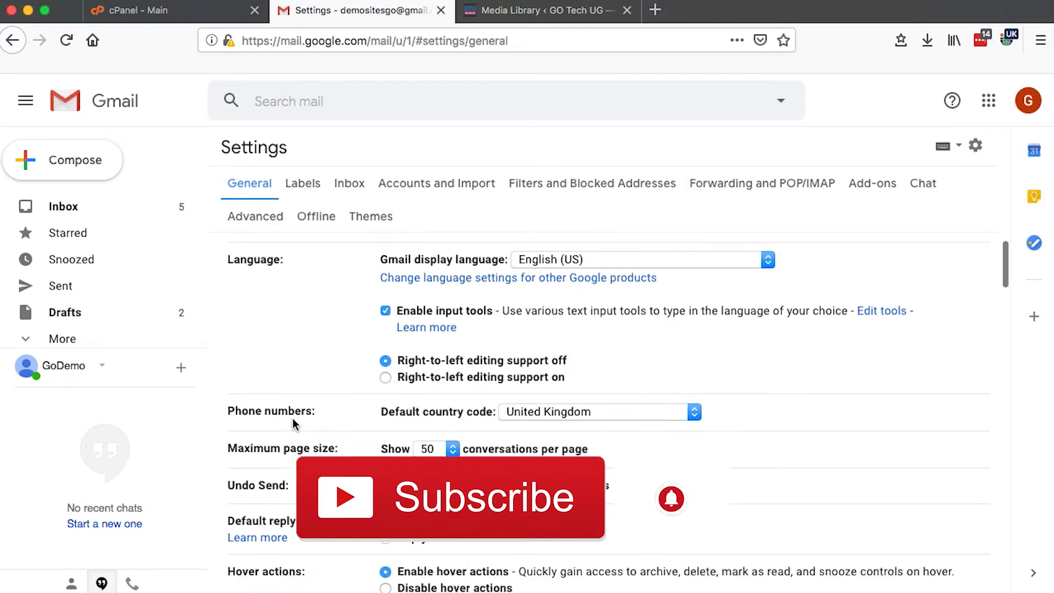
pyautogui.scroll(-5, 293, 418)
pyautogui.scroll(-3, 293, 418)
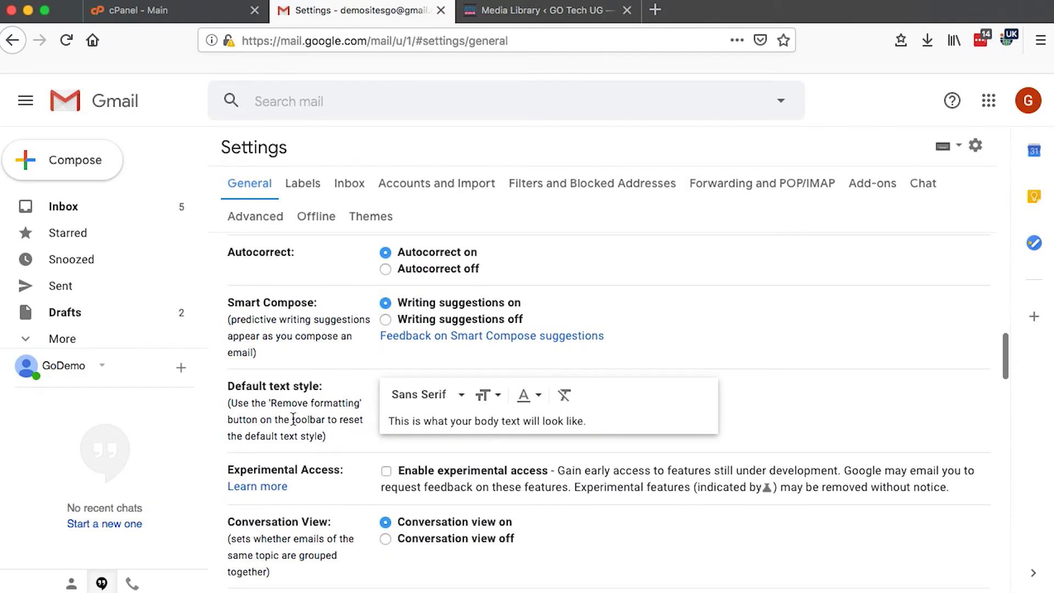
pyautogui.scroll(-3, 292, 418)
pyautogui.scroll(-5, 292, 420)
pyautogui.scroll(-5, 292, 420)
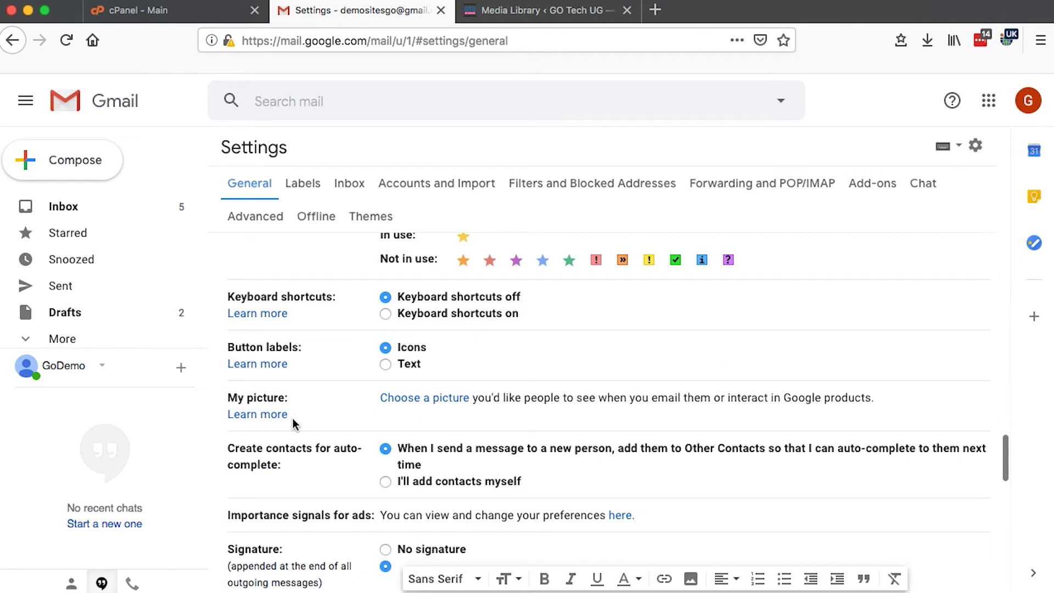
pyautogui.scroll(-8, 292, 422)
pyautogui.scroll(3, 293, 422)
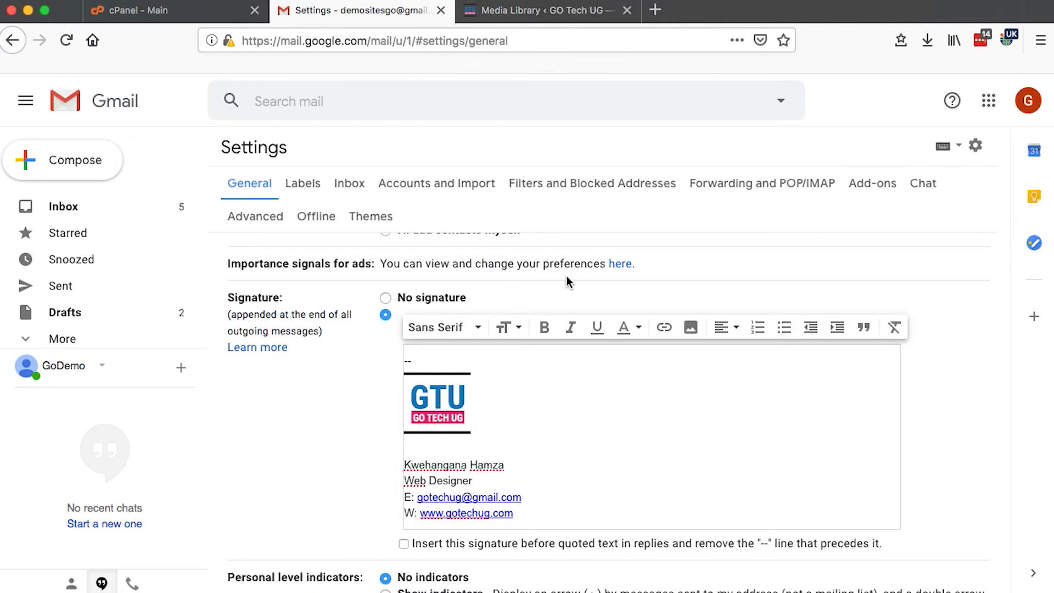
pyautogui.click(64, 207)
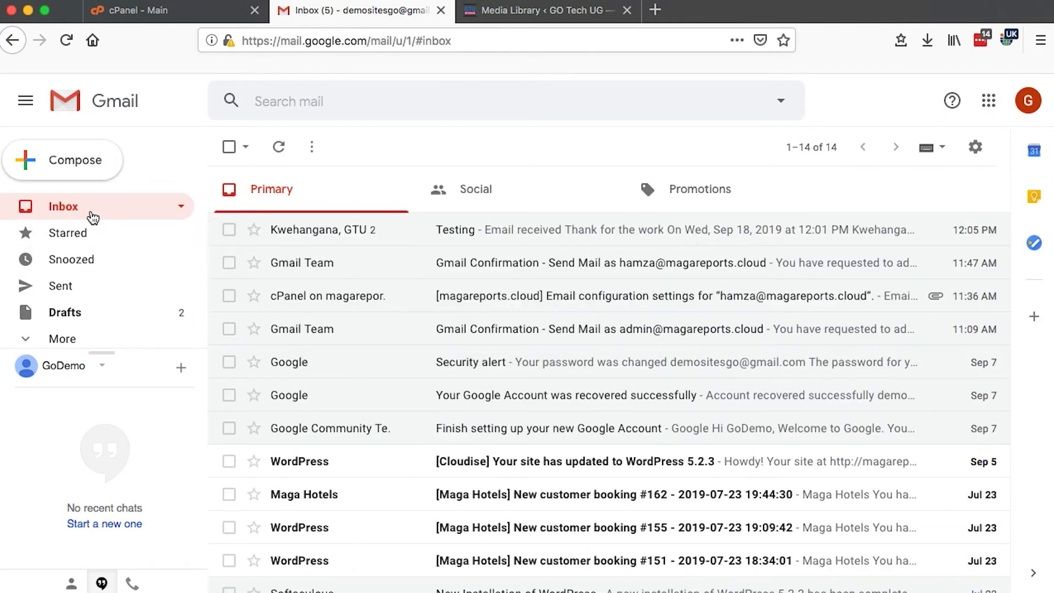